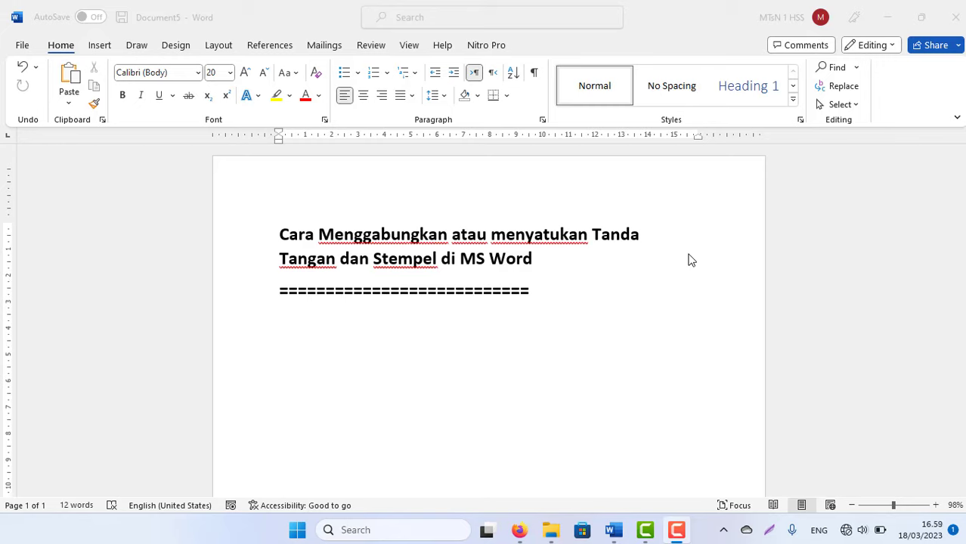
Switch to the Document6 window containing the stamp and signature images
mouse_move(624, 523)
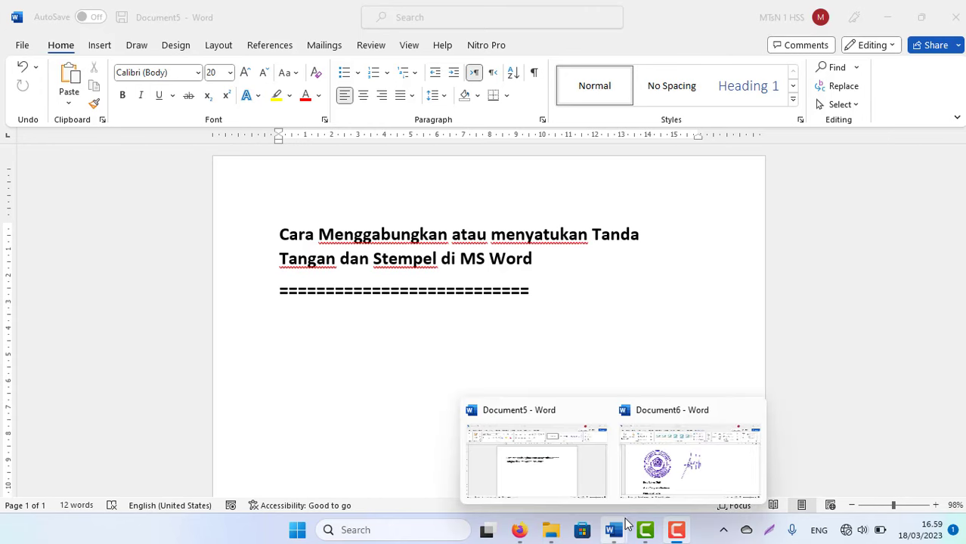
left_click(649, 495)
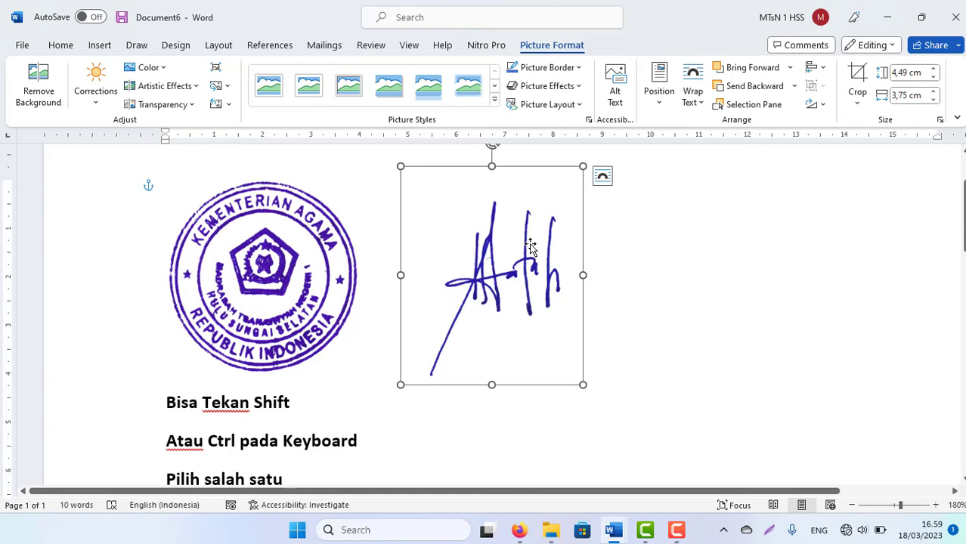
left_click(270, 278)
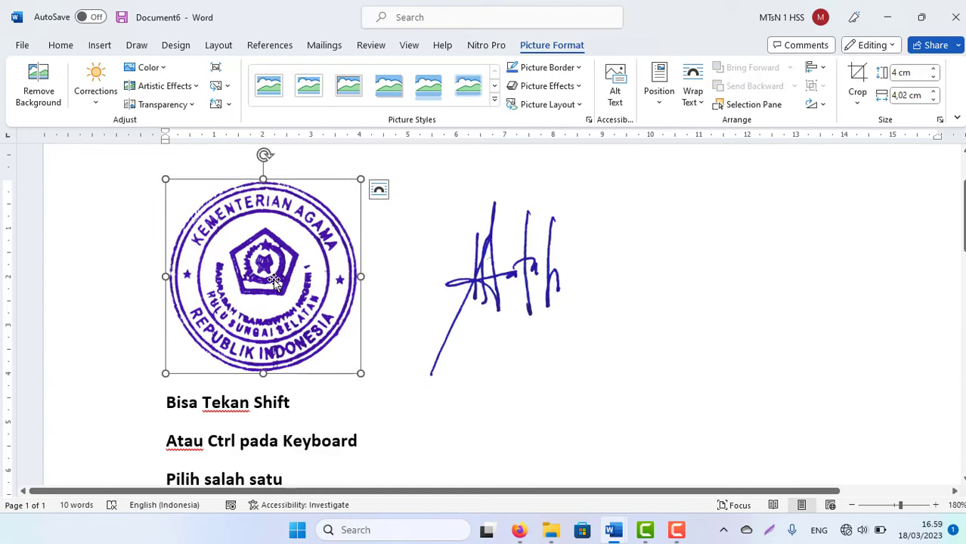
left_click(507, 277)
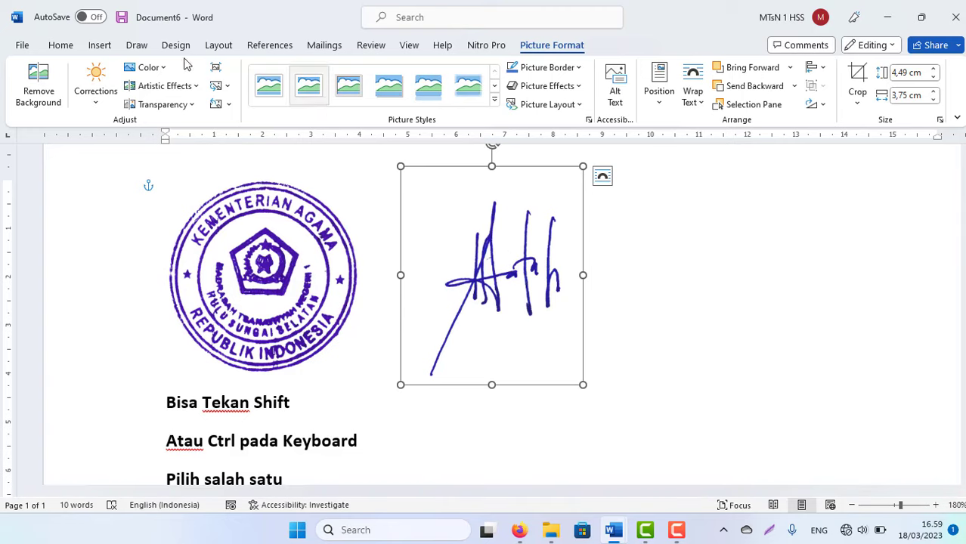
left_click(58, 45)
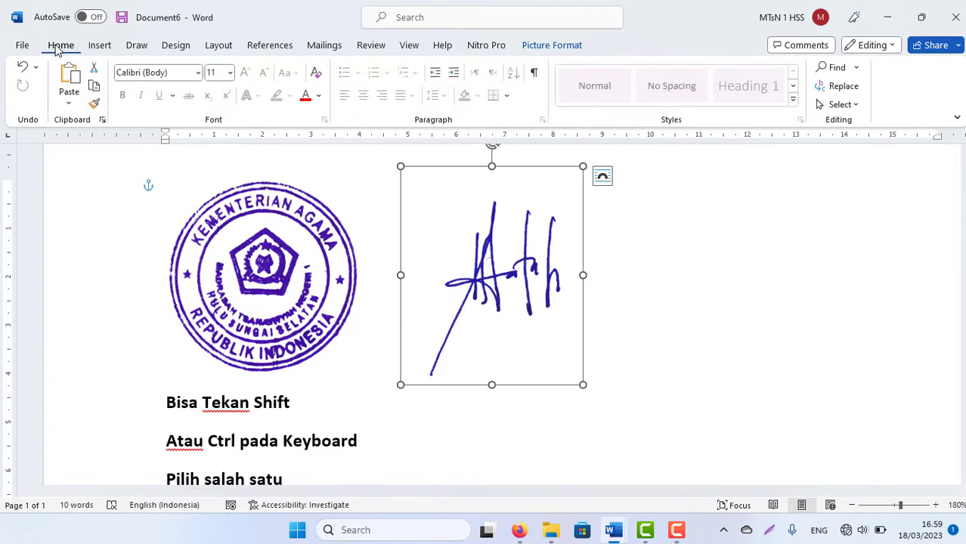
double_click(478, 242)
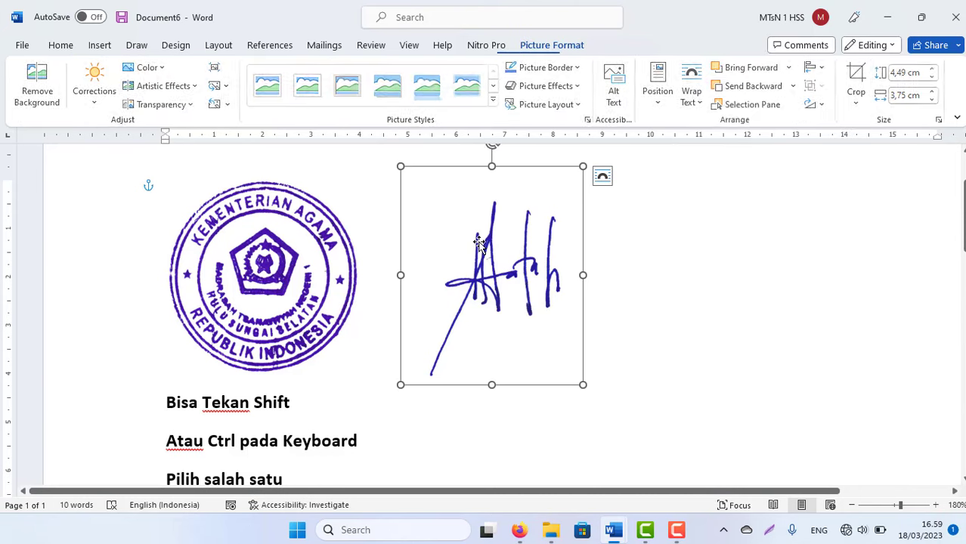
left_click(647, 270)
left_click(512, 250)
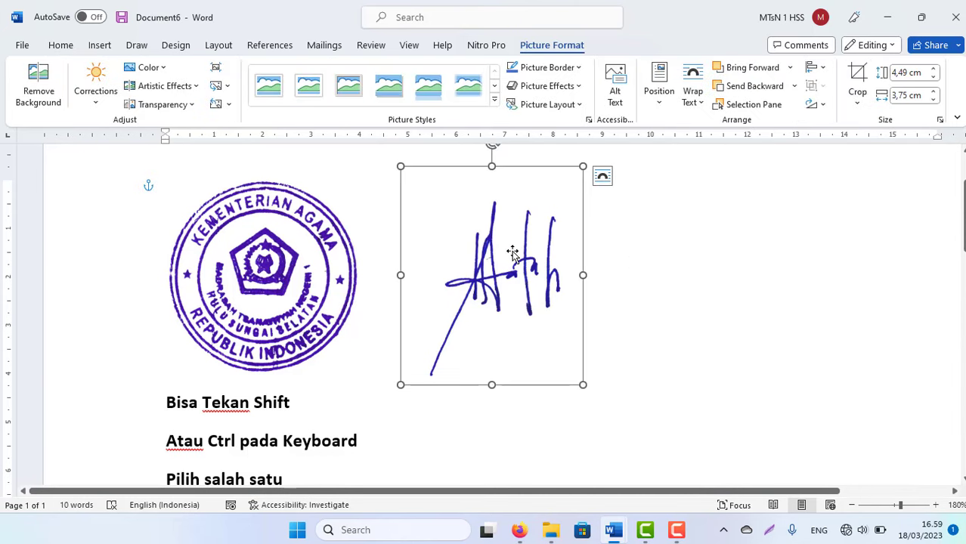
Apply Behind Text wrapping to the signature picture, then to the stamp picture
right_click(512, 251)
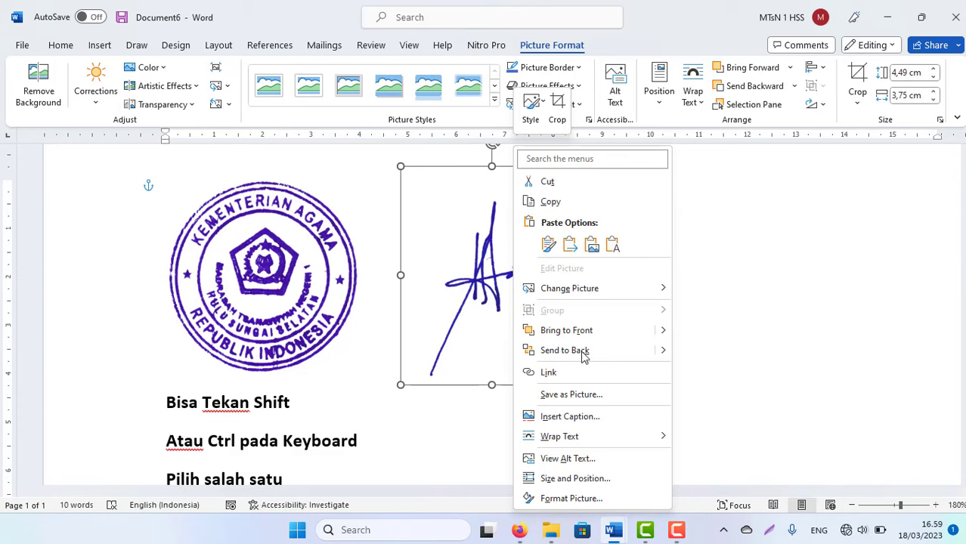
mouse_move(584, 446)
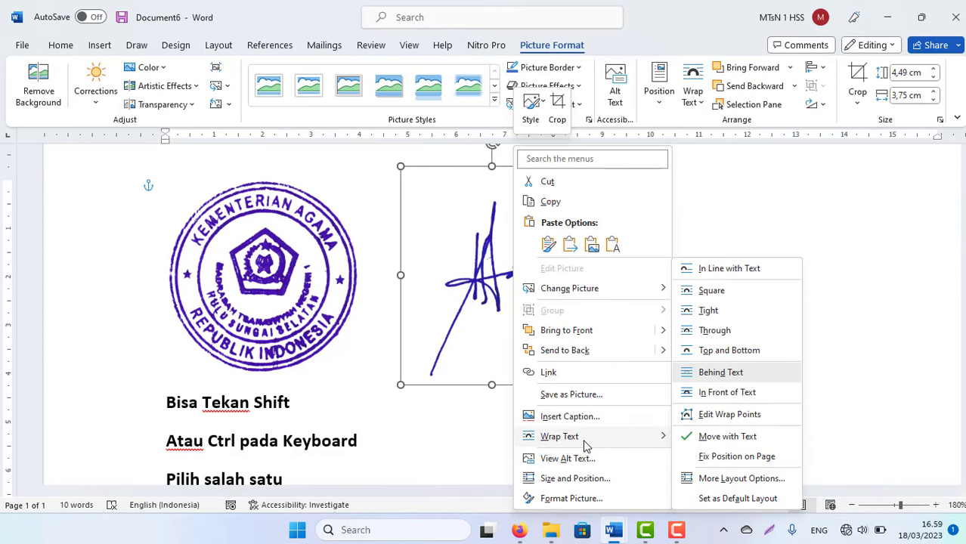
left_click(722, 374)
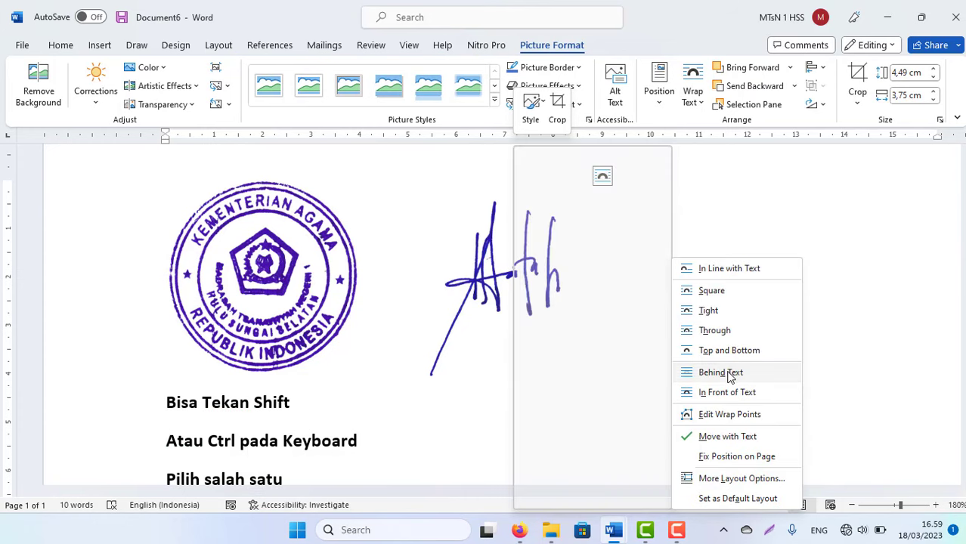
left_click(258, 258)
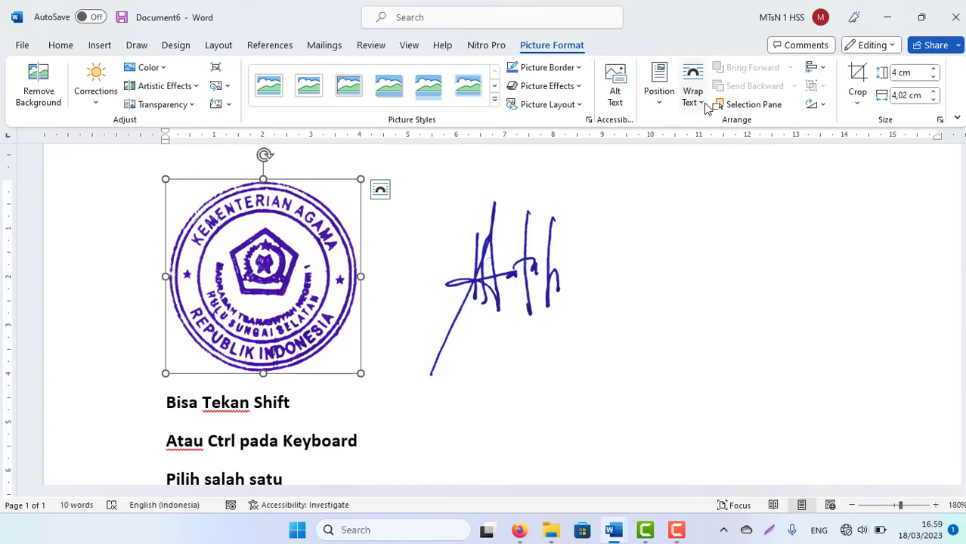
left_click(704, 106)
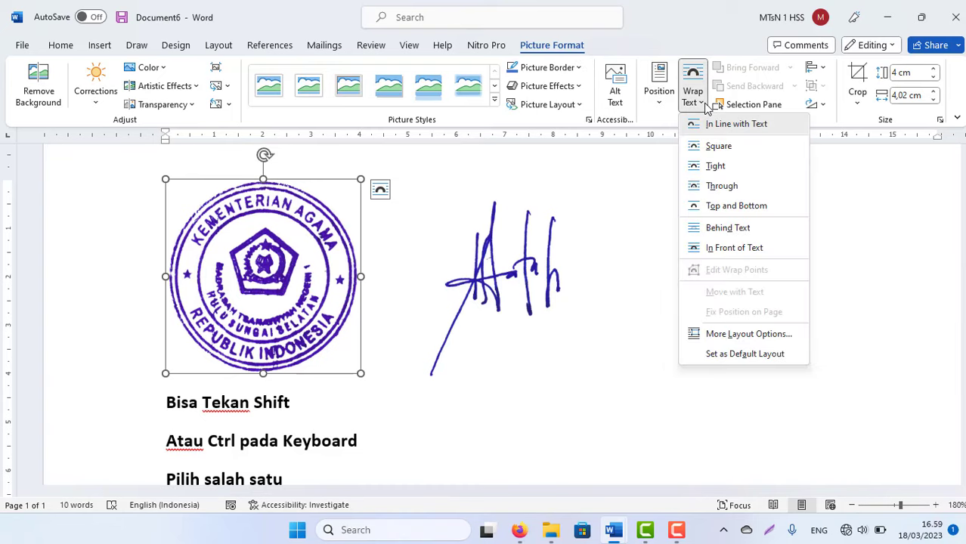
left_click(708, 228)
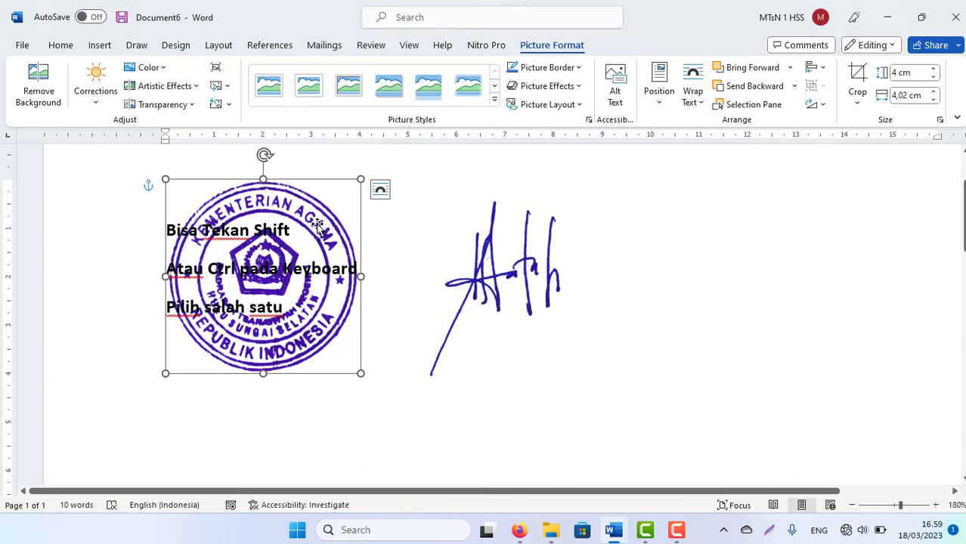
Move the stamp right of the text and lay the signature across its right edge
left_click_drag(317, 225, 719, 232)
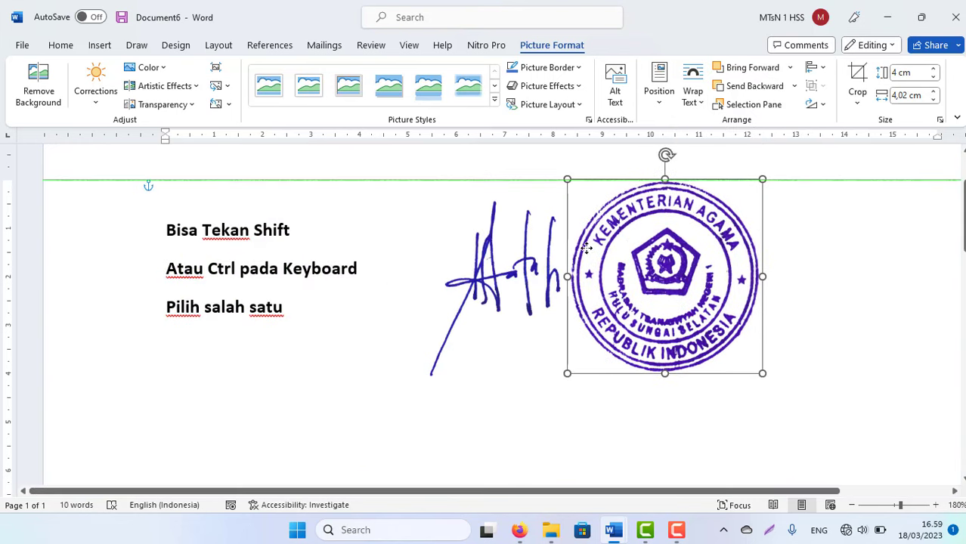
left_click_drag(587, 248, 585, 266)
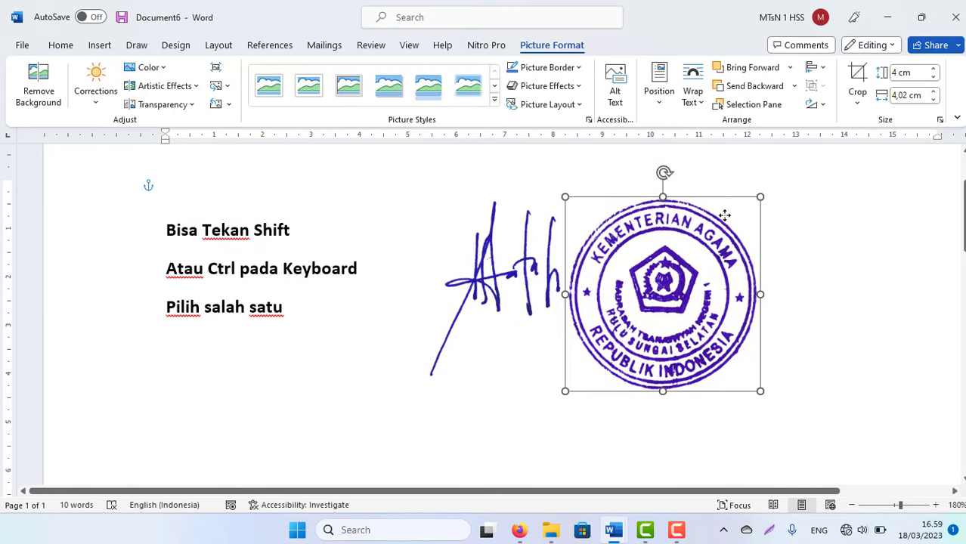
mouse_move(724, 215)
left_mouse_down()
mouse_move(644, 240)
mouse_move(722, 224)
left_mouse_up()
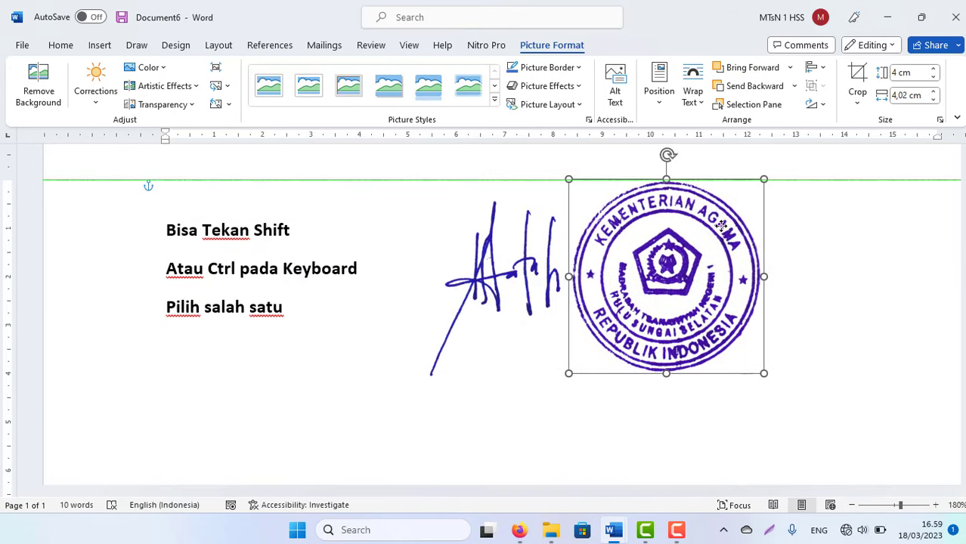
left_click_drag(498, 272, 793, 273)
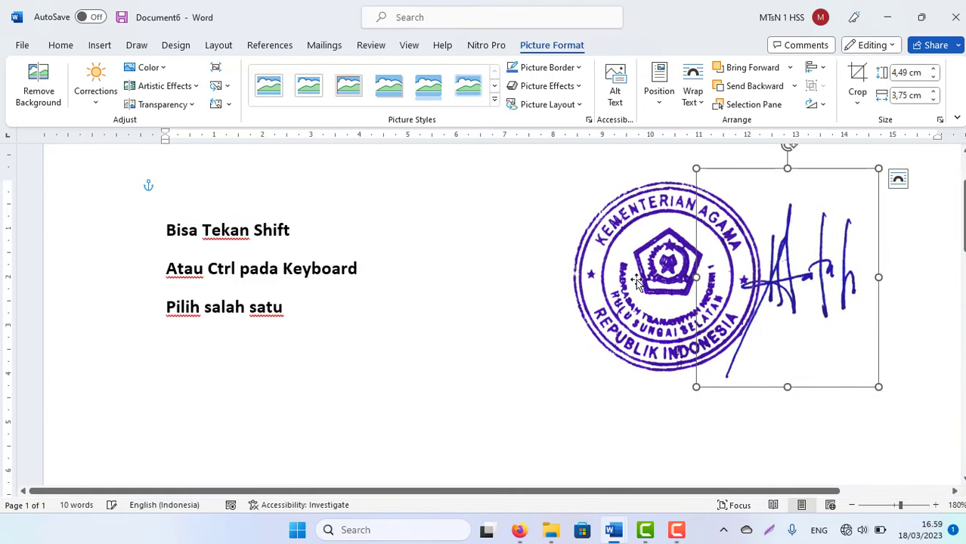
left_click_drag(637, 281, 541, 285)
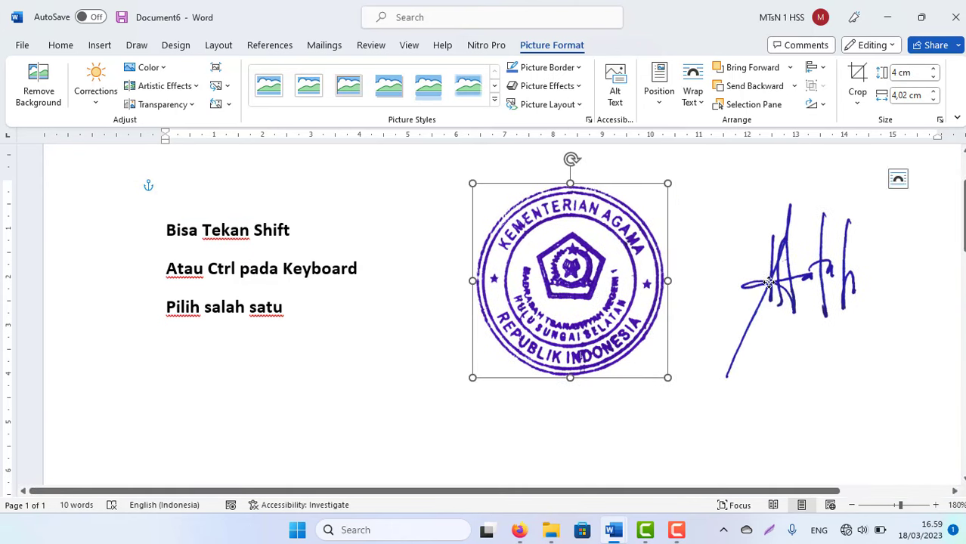
left_click_drag(768, 283, 699, 270)
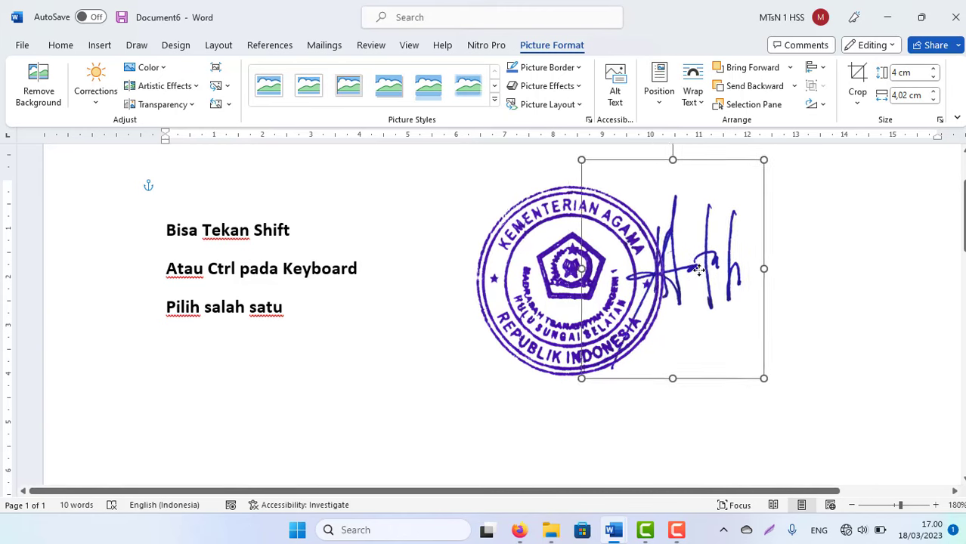
left_click(896, 243)
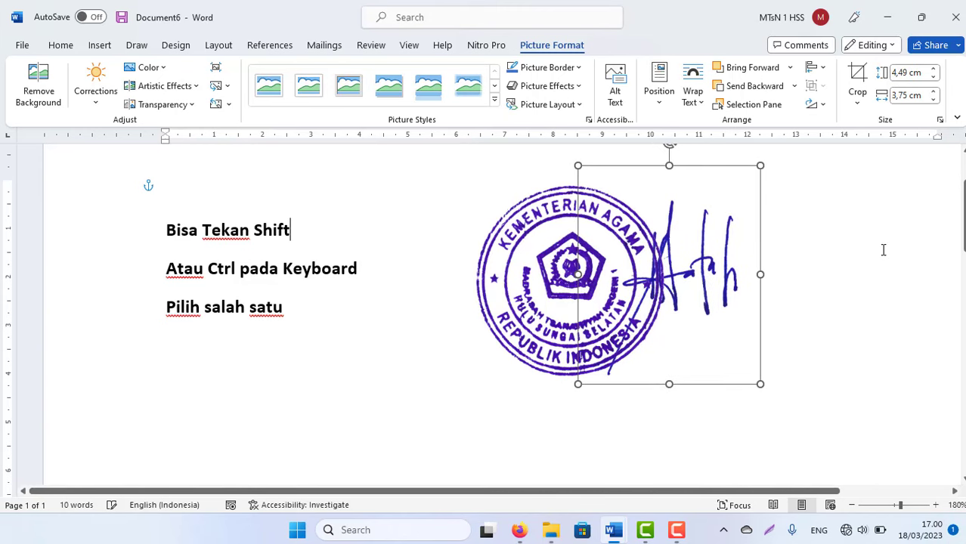
left_click(650, 251)
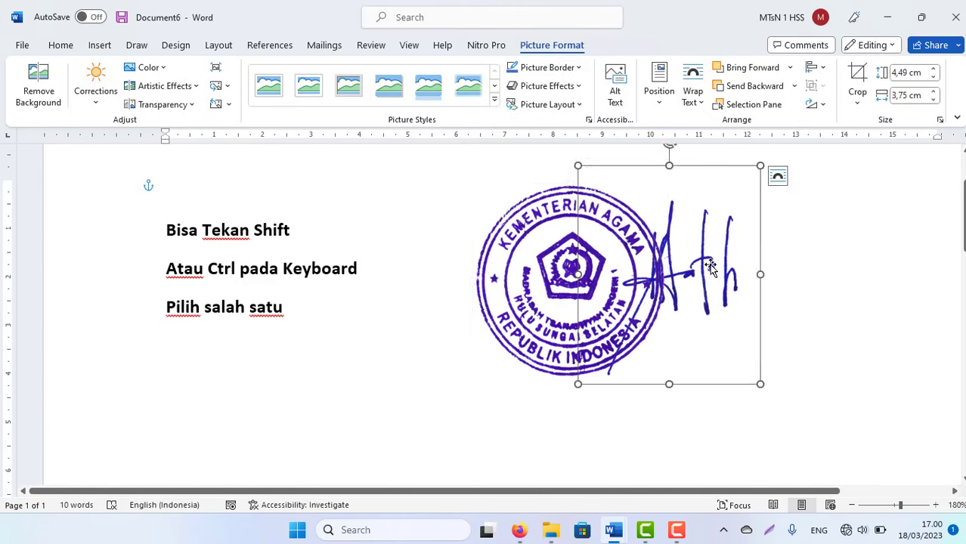
left_click(830, 267)
left_click(758, 256)
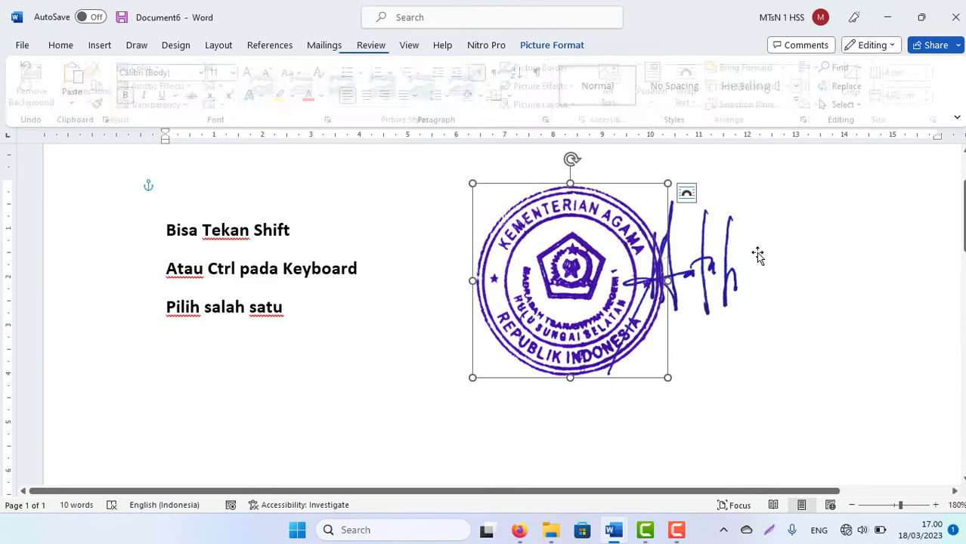
Insert 'saja' after 'Pilih' in the third bold line, correcting the mistyped letters
left_click(822, 266)
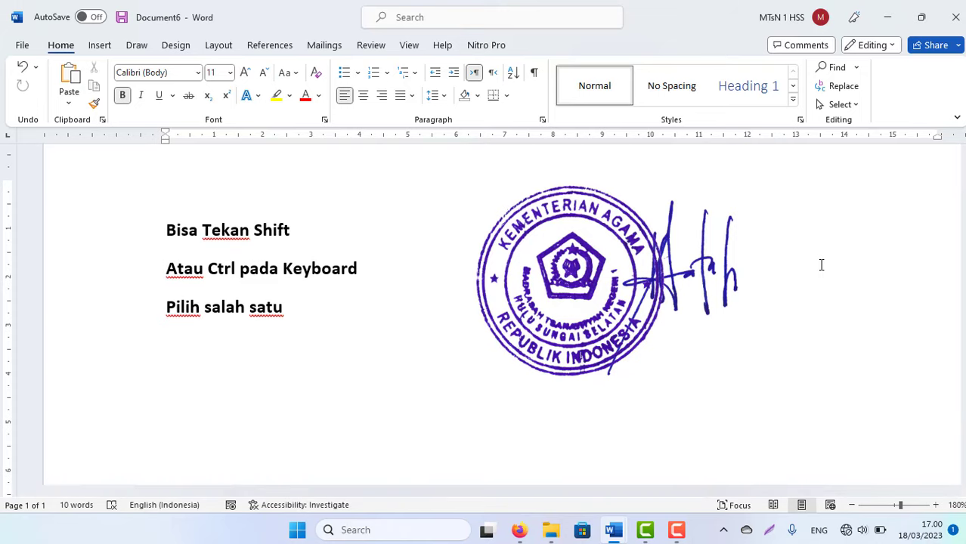
left_click(529, 260)
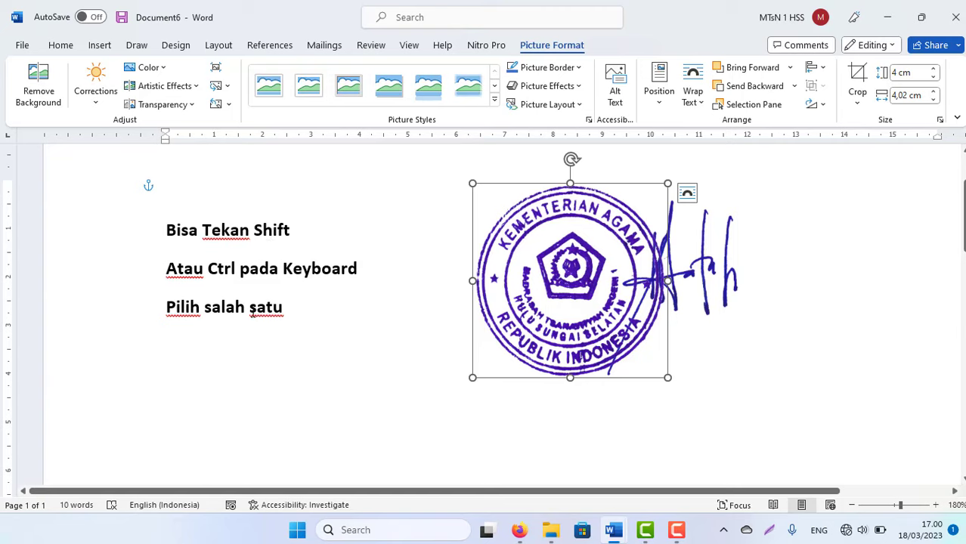
left_click(202, 307)
type("s")
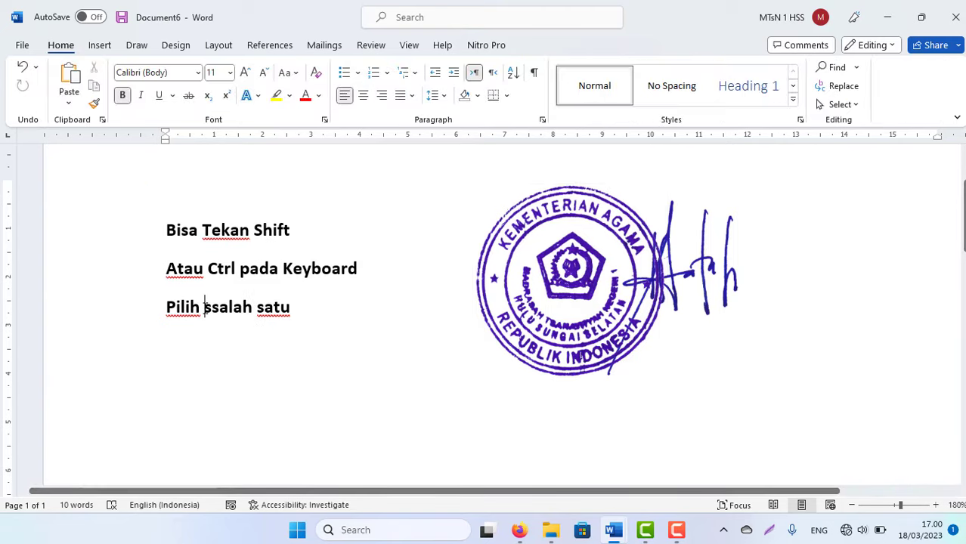
type("alah")
key("BackSpace")
type("ja")
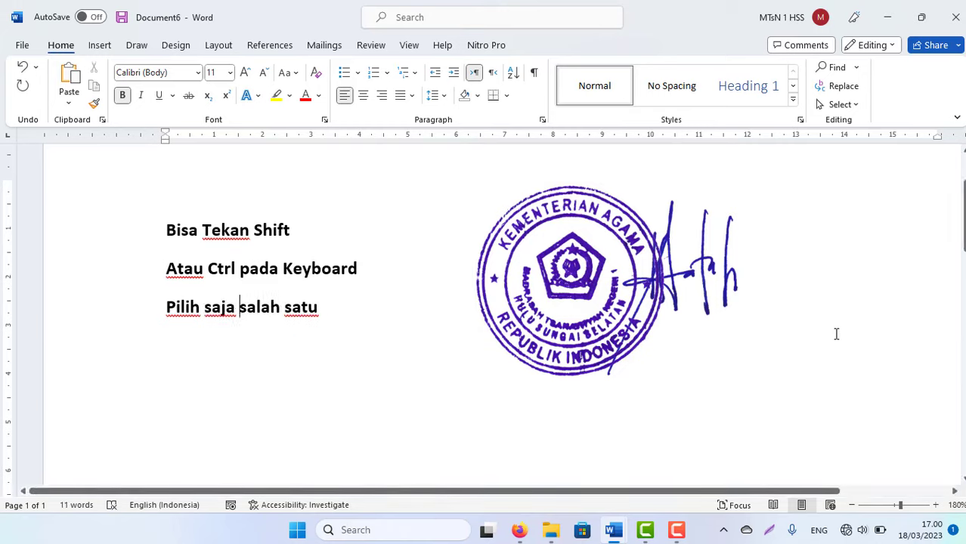
left_click(602, 279)
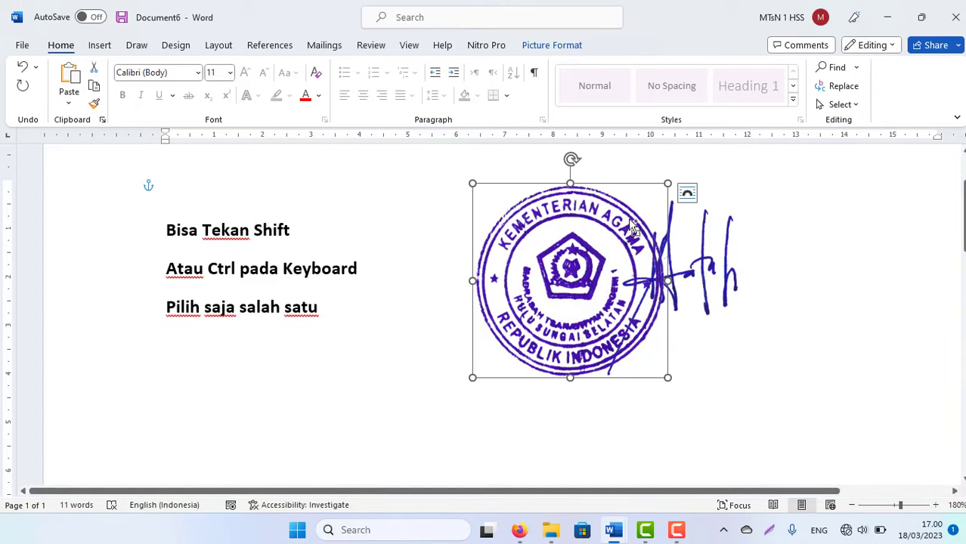
Group the selected stamp and signature, then drag the group into place beside the text
left_click(705, 274, "shift")
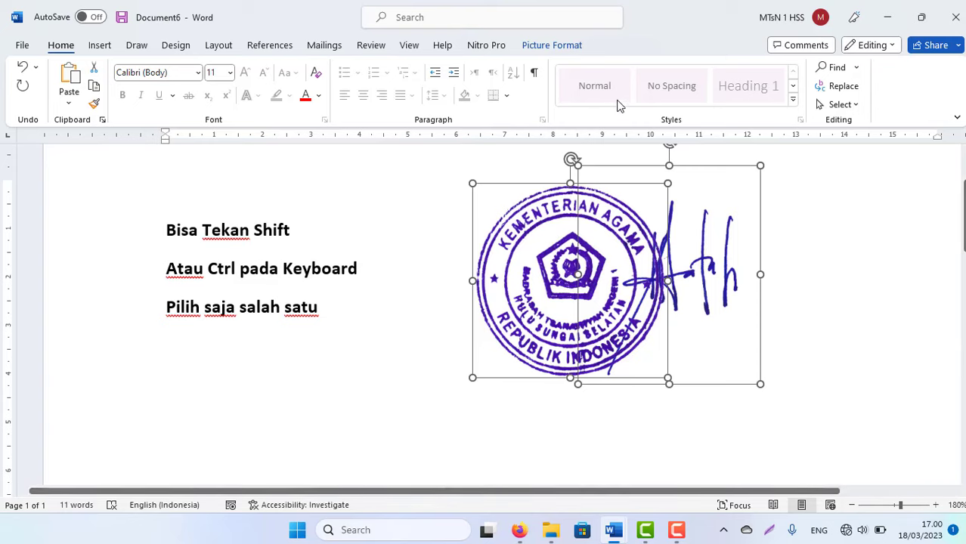
left_click(533, 47)
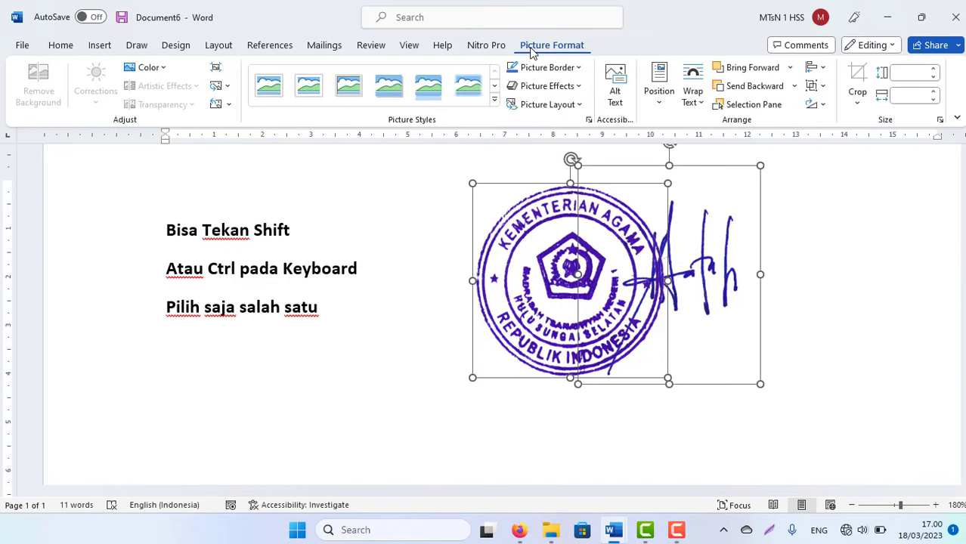
left_click(818, 86)
left_click(841, 107)
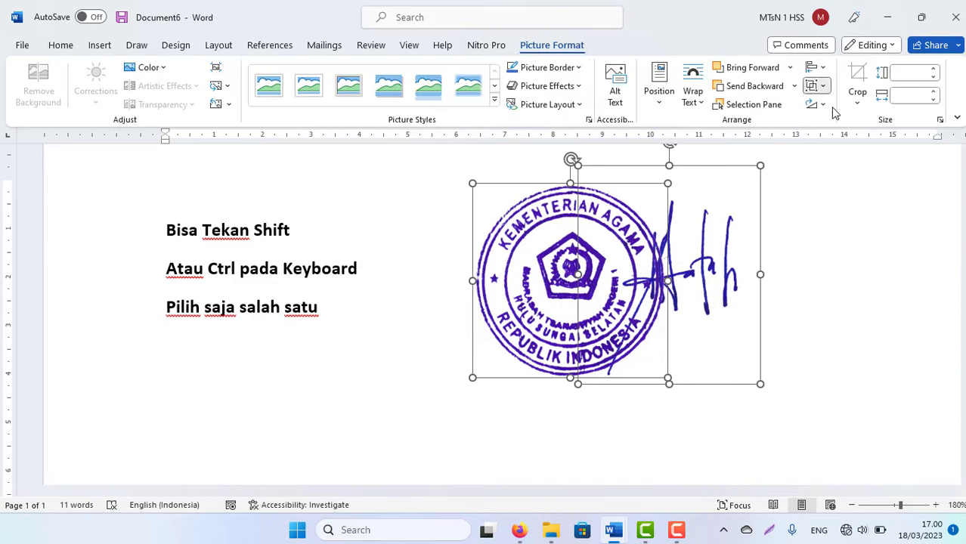
left_click(796, 278)
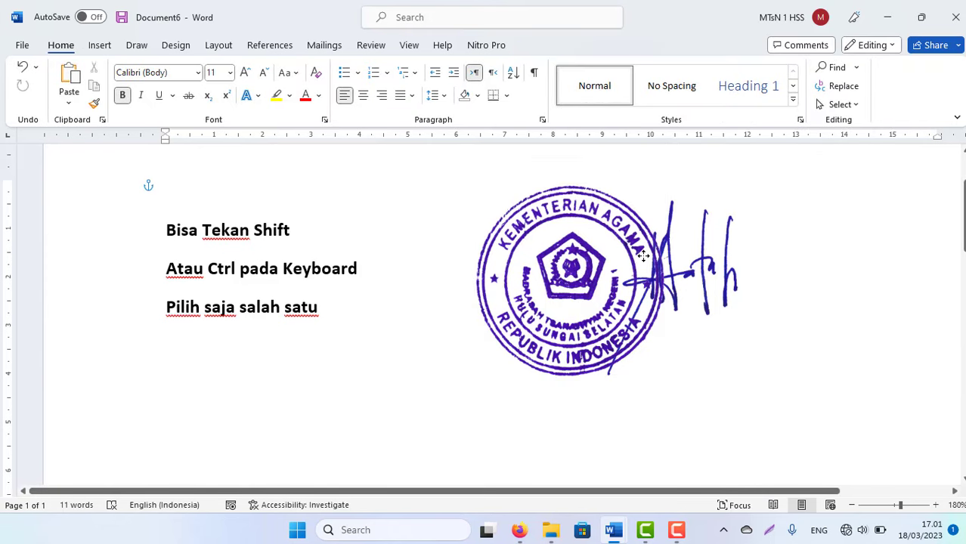
left_click_drag(703, 266, 563, 263)
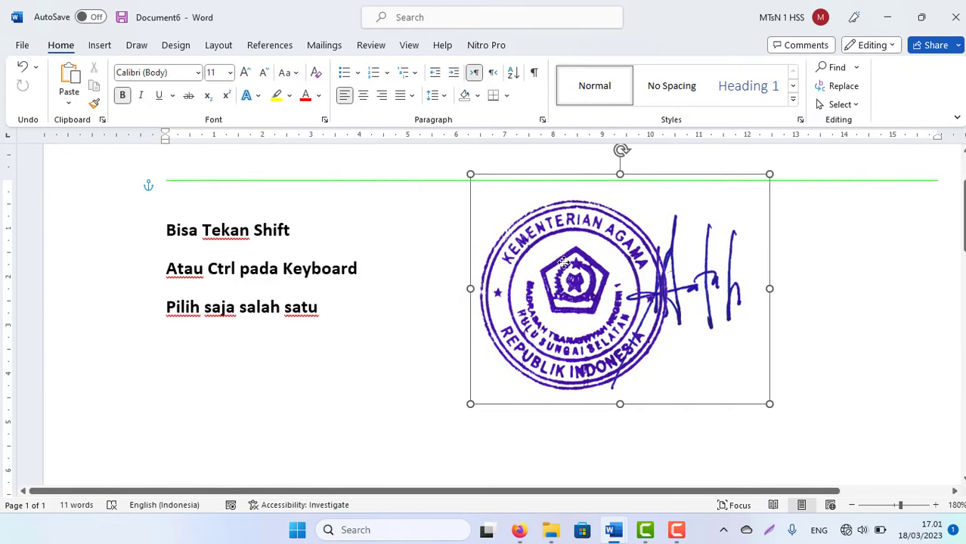
left_click_drag(564, 263, 576, 272)
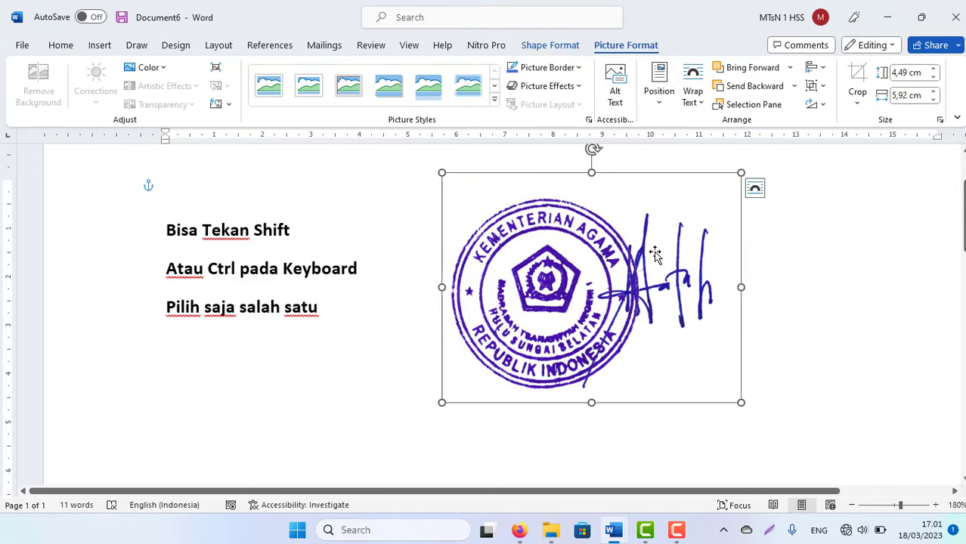
Ungroup the stamp and signature and shift them to the right
left_click(820, 86)
left_click(842, 128)
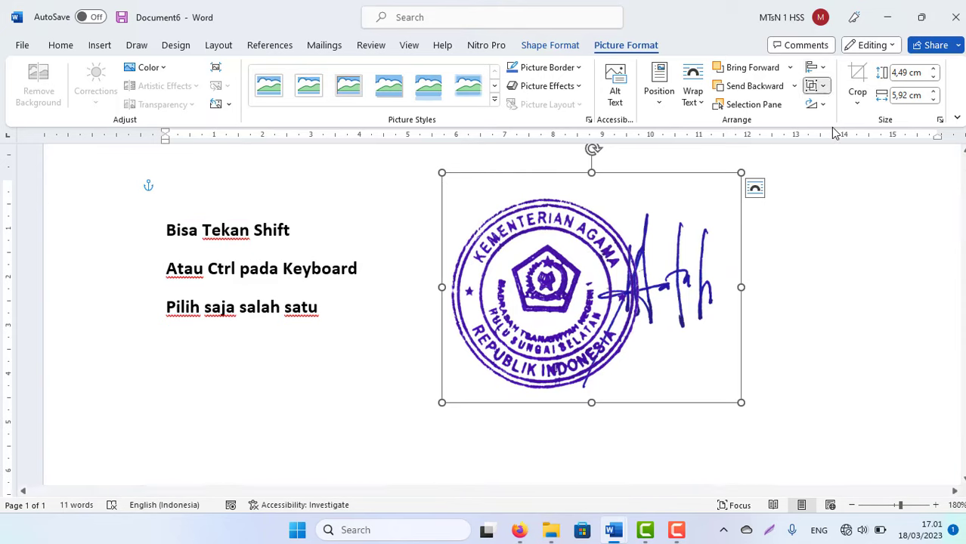
left_click_drag(784, 263, 830, 257)
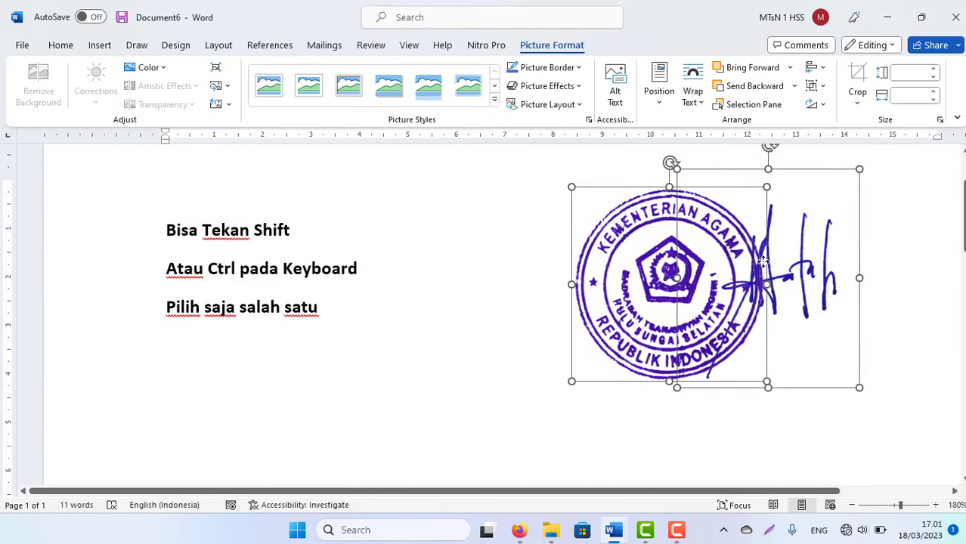
left_click(556, 423)
Move both images back left beside the text and select the signature
left_click(582, 291)
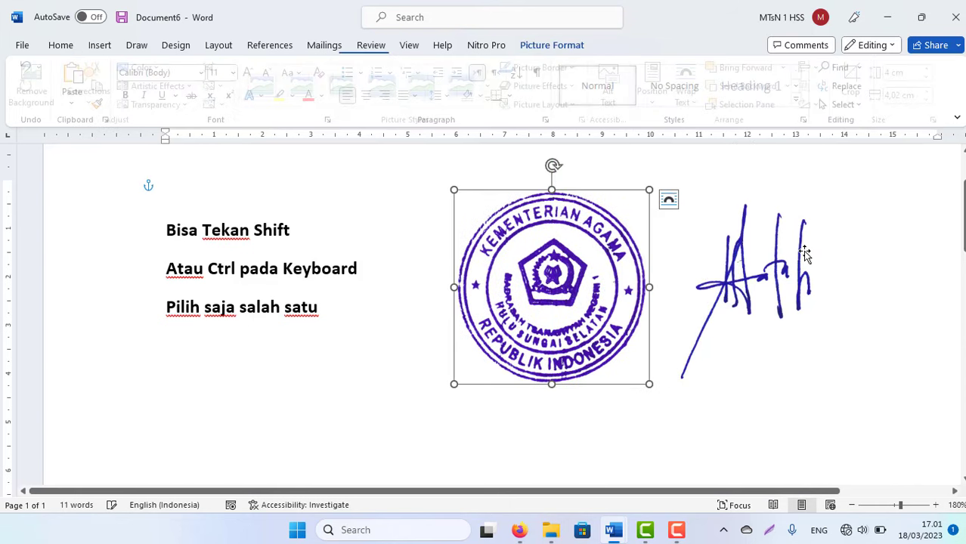
left_click(723, 270, "shift")
left_click_drag(723, 270, 674, 276)
left_click(755, 271)
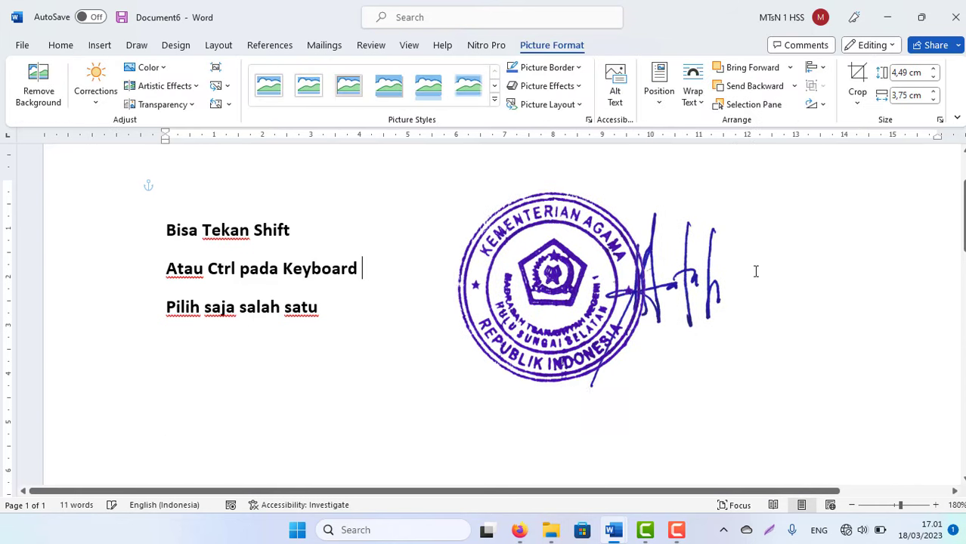
left_click(678, 286)
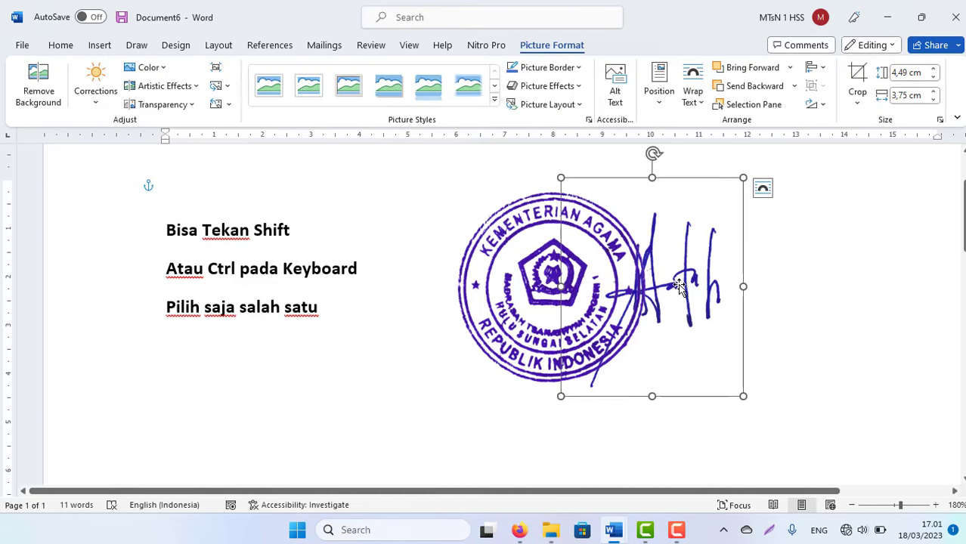
Select the stamp together with the signature and group them into one object
left_click(514, 283, "shift")
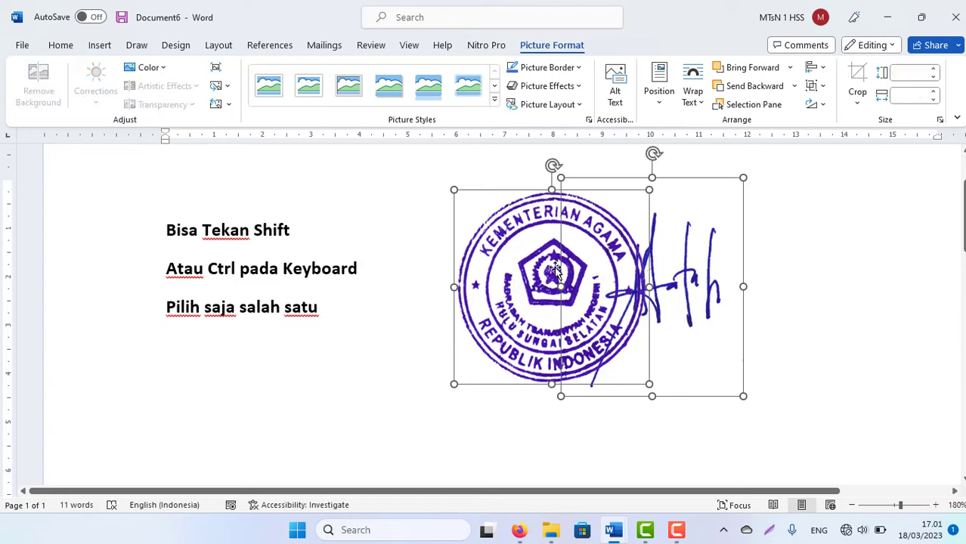
left_click(820, 85)
left_click(832, 110)
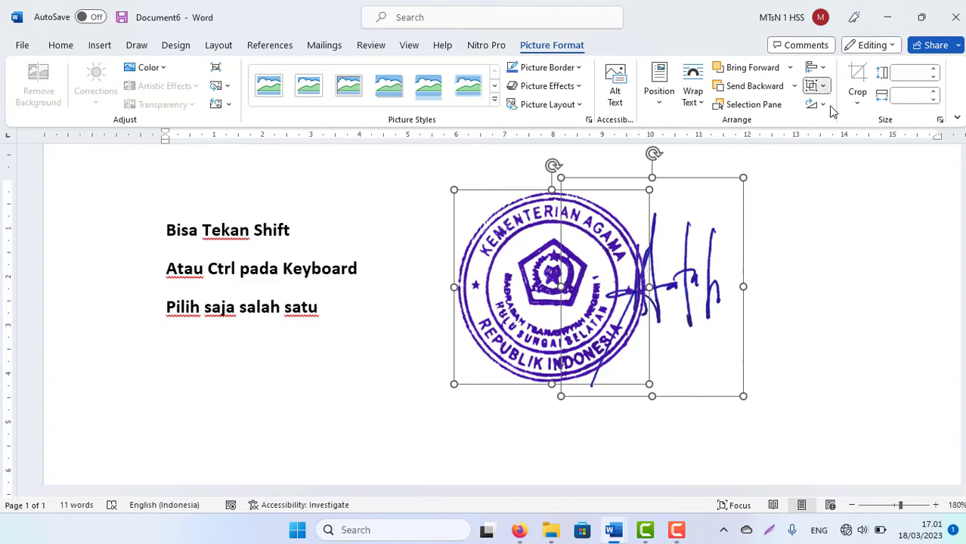
mouse_move(624, 239)
left_mouse_down()
mouse_move(667, 246)
mouse_move(649, 246)
left_mouse_up()
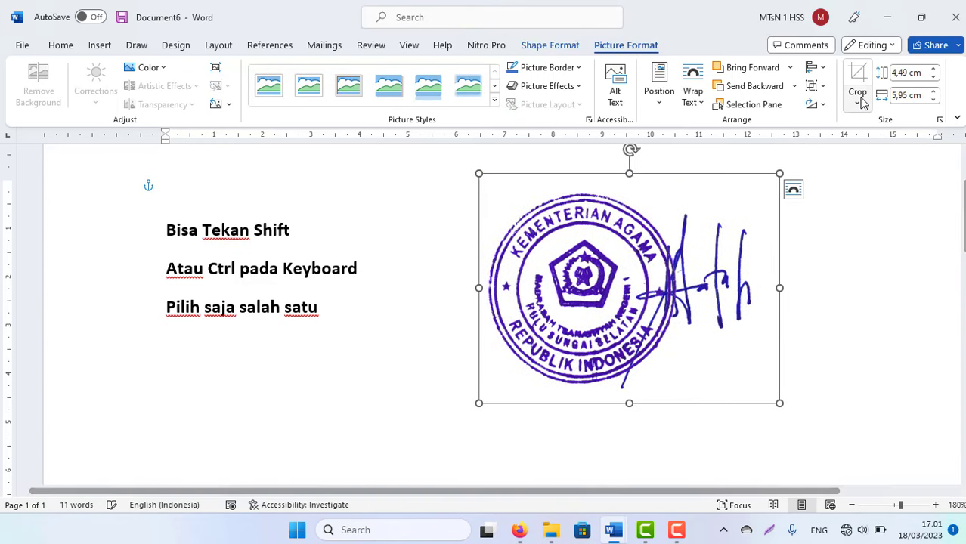
Place the 4,49 × 5,95 cm grouped object beside the three bold lines
left_click(820, 85)
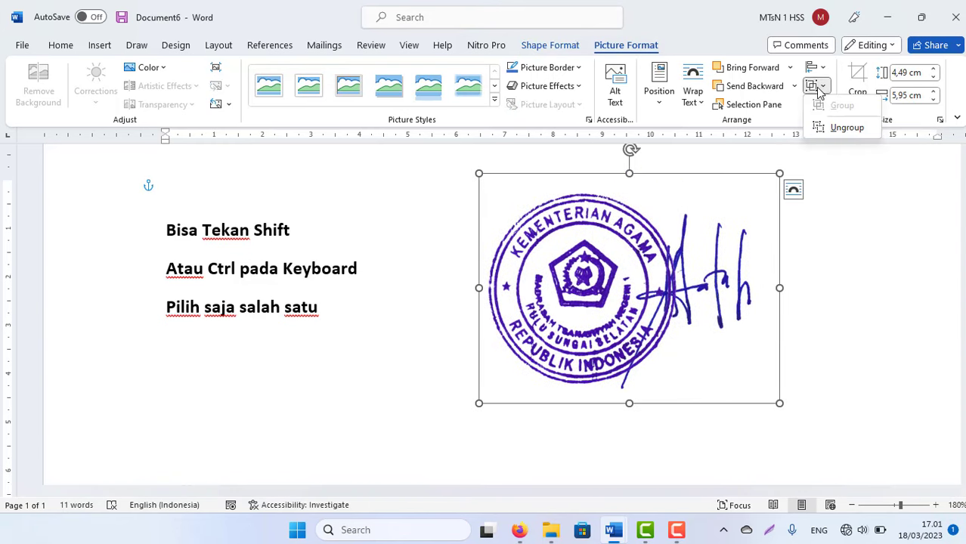
left_click(837, 257)
mouse_move(711, 258)
left_mouse_down()
mouse_move(514, 299)
mouse_move(670, 291)
left_mouse_up()
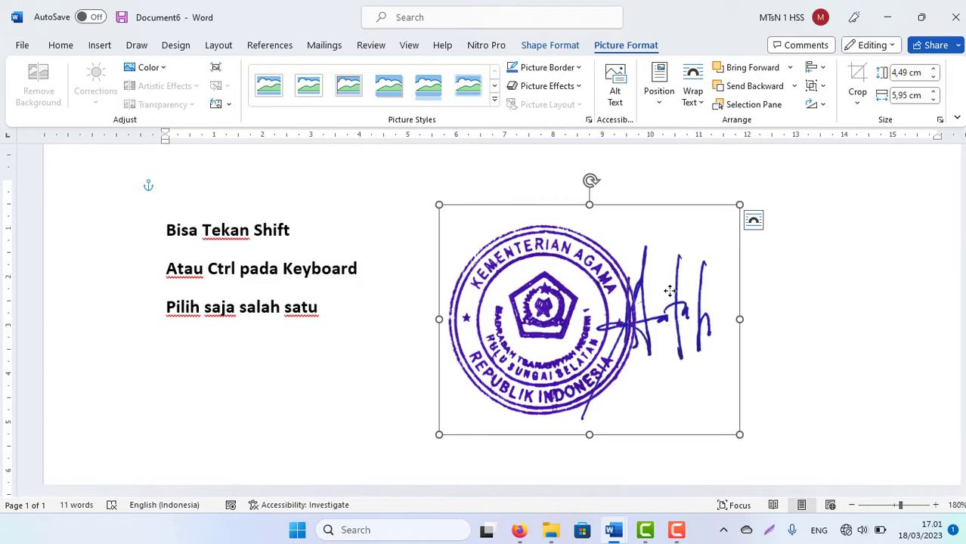
left_click(685, 529)
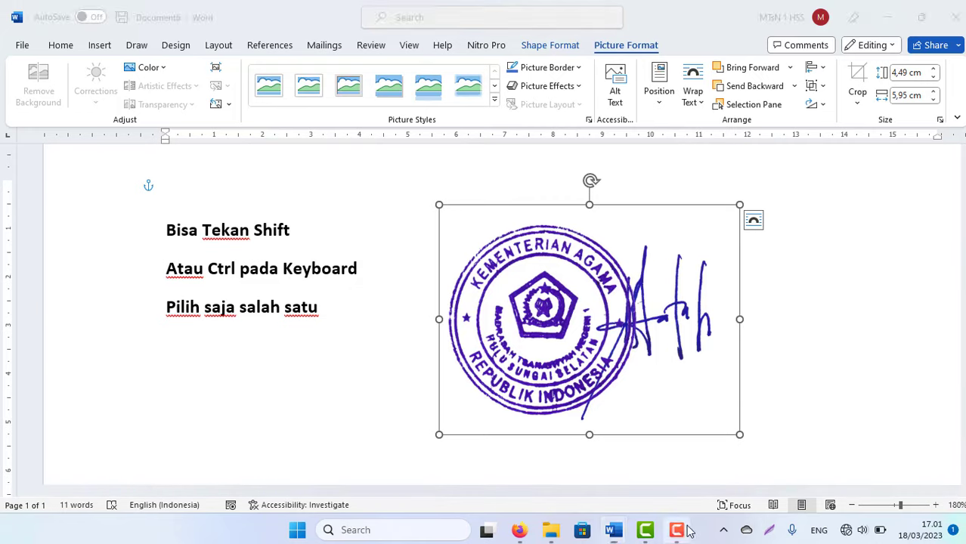